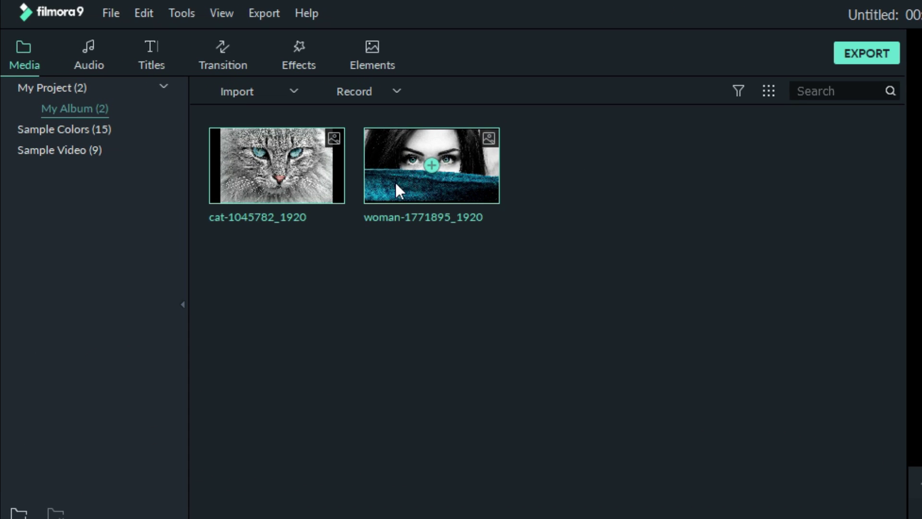
Drop the woman photo on the video track, extend its length, and apply Crop to Fit
left_click_drag(397, 184, 44, 437)
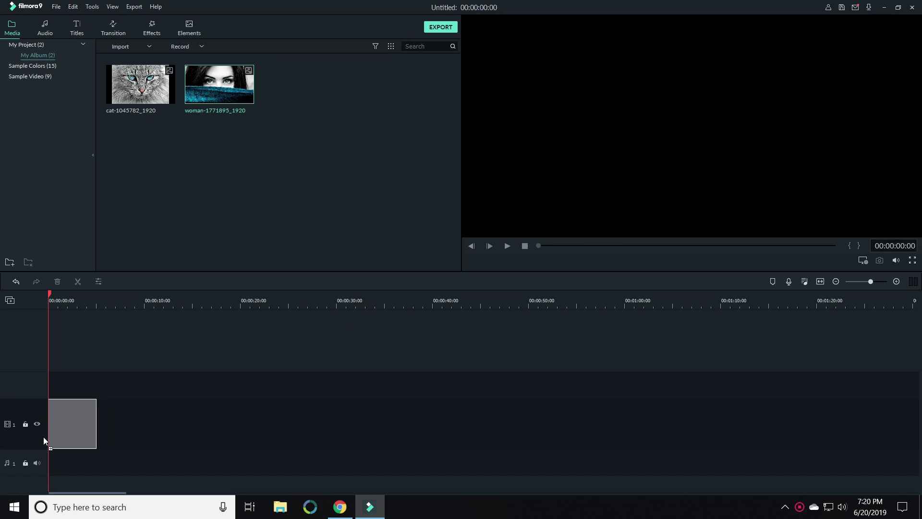
left_click_drag(96, 407, 153, 407)
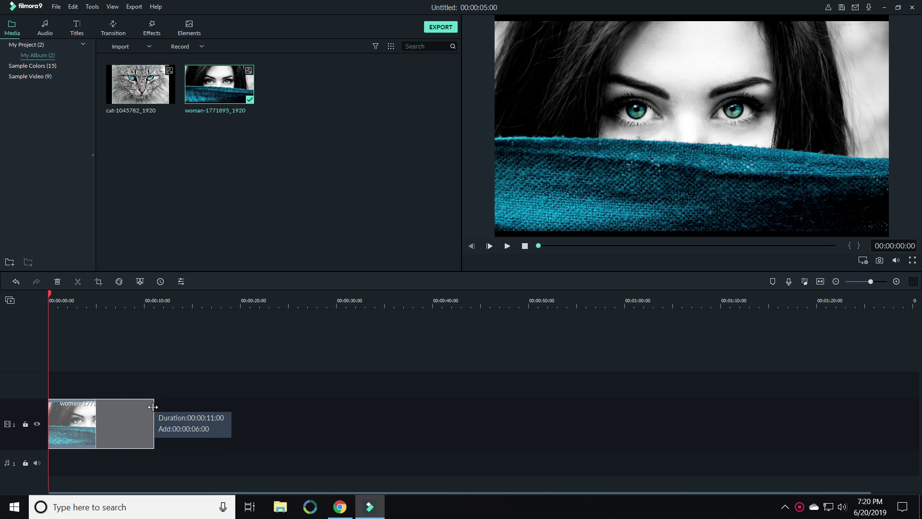
right_click(94, 425)
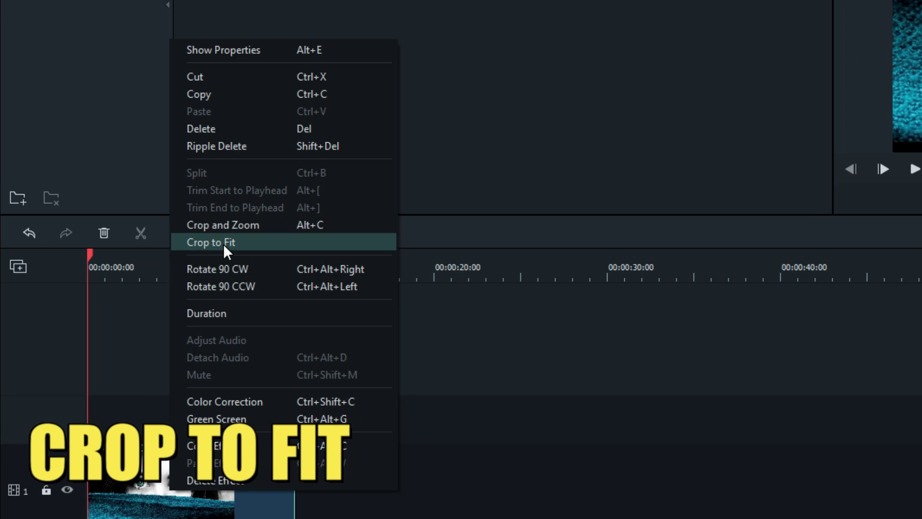
left_click(223, 244)
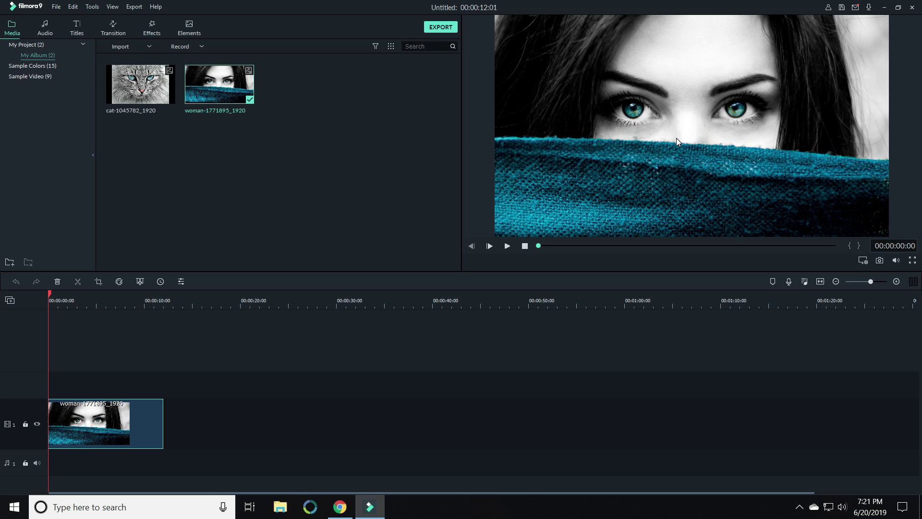
Add the cat photo after the woman clip, lengthen it, apply Crop to Fit, and set the playhead near 00:00:08
mouse_move(151, 101)
left_mouse_down()
mouse_move(176, 434)
mouse_move(165, 440)
left_mouse_up()
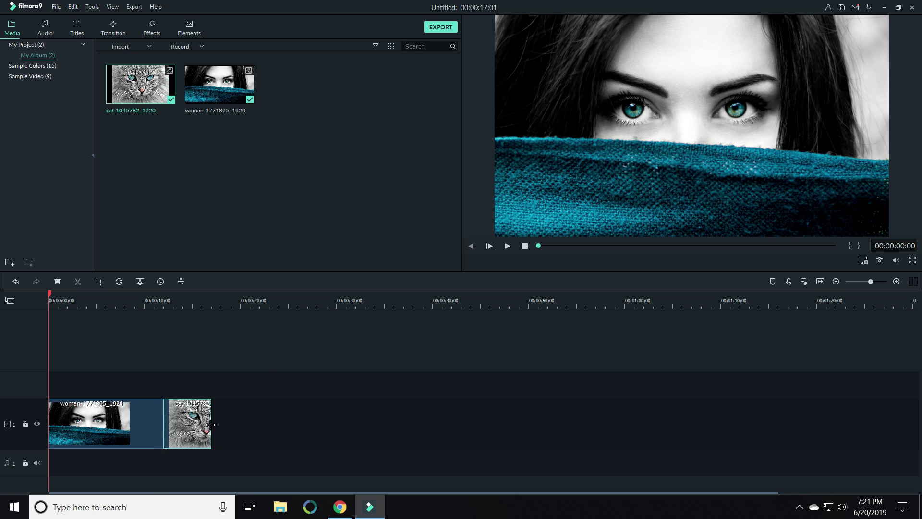
left_click_drag(211, 428, 310, 415)
left_click(230, 393)
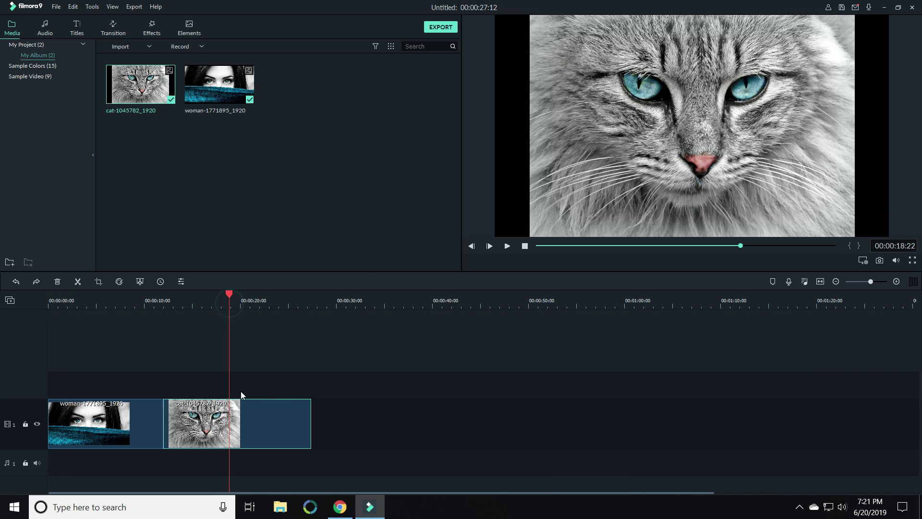
right_click(242, 418)
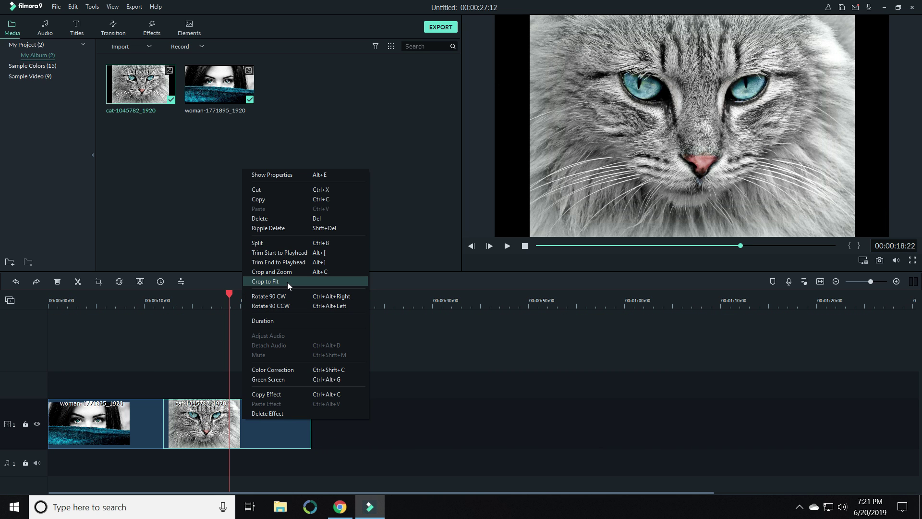
left_click(287, 282)
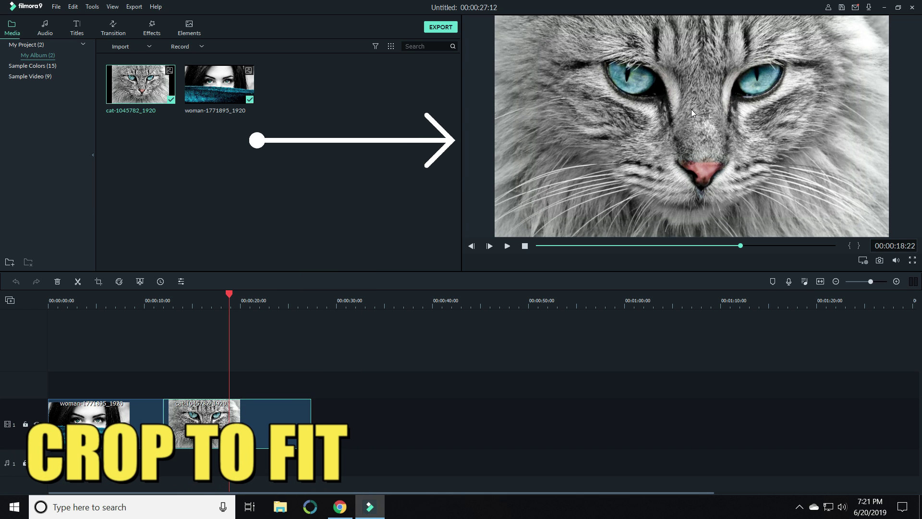
left_click(133, 300)
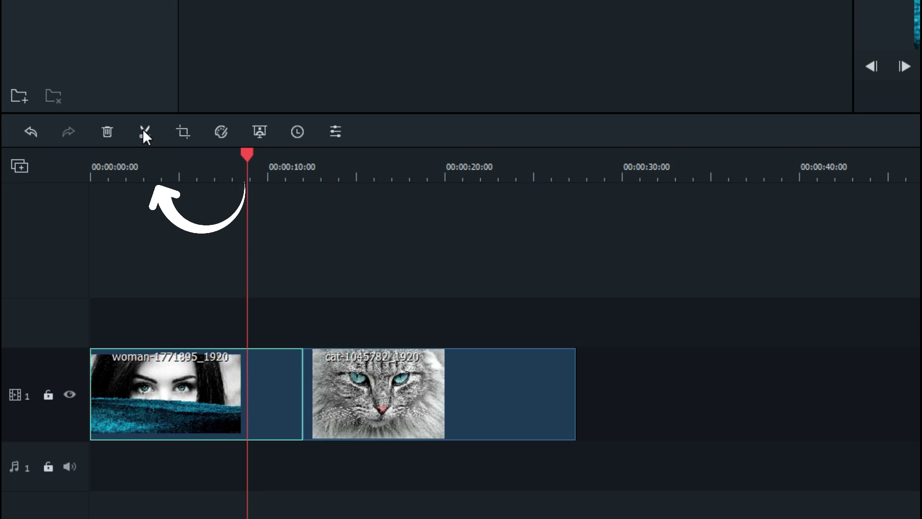
Split the woman clip and the cat clip at the playhead, then select the short woman piece
left_click(142, 130)
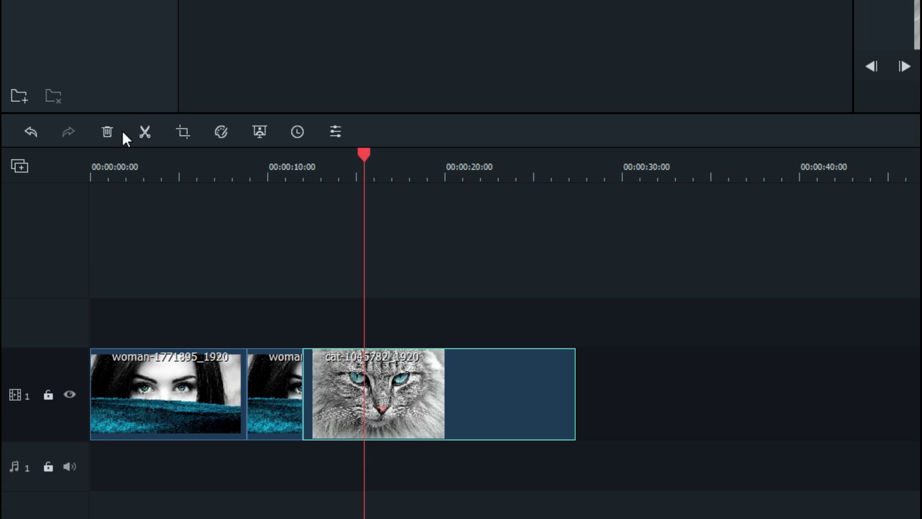
left_click(143, 131)
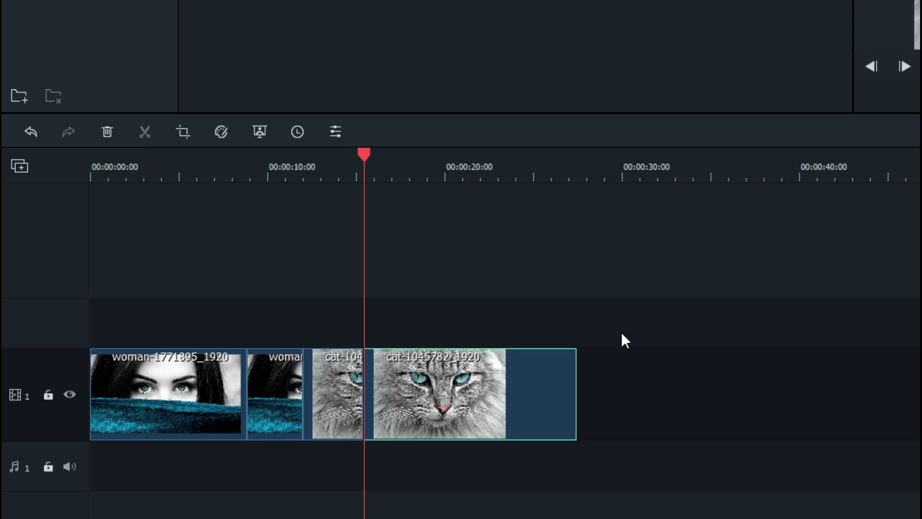
left_click(288, 377)
left_click(286, 177)
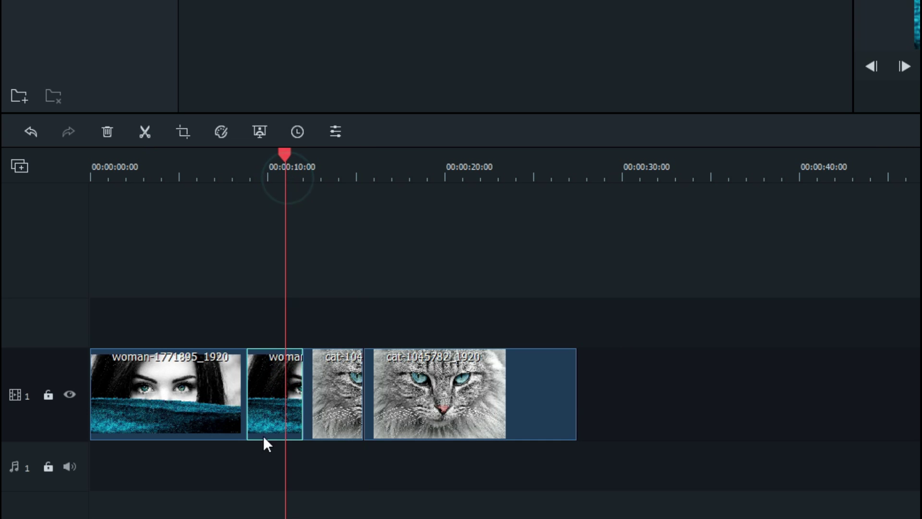
In the short woman piece's Pan & Zoom settings, shrink the End box toward her eye at 16:9
right_click(265, 405)
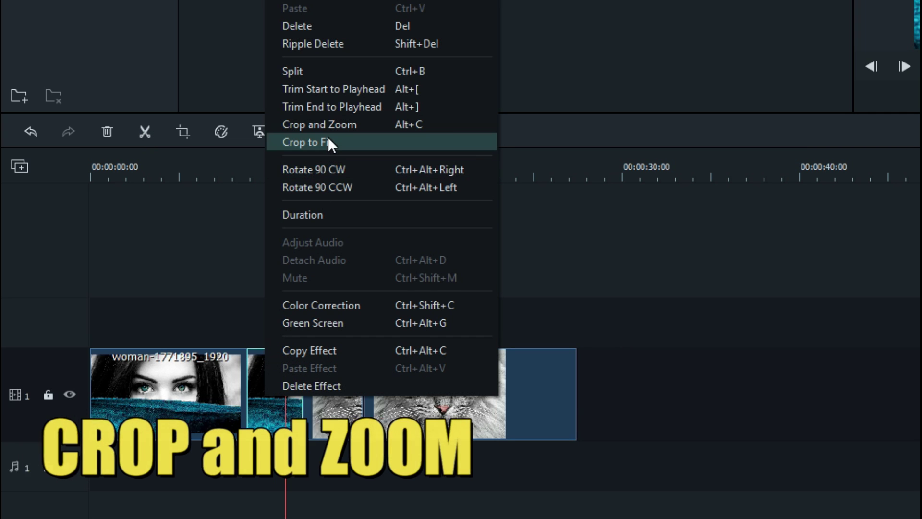
left_click(316, 125)
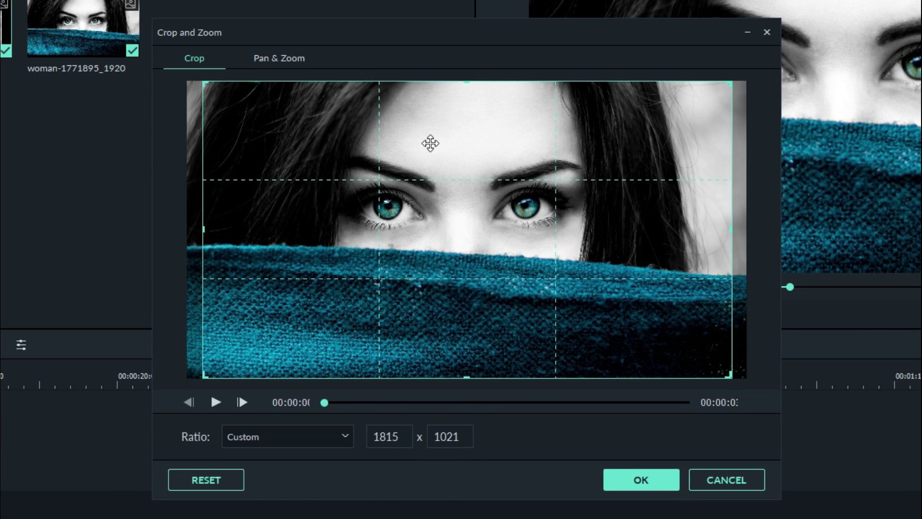
left_click(288, 58)
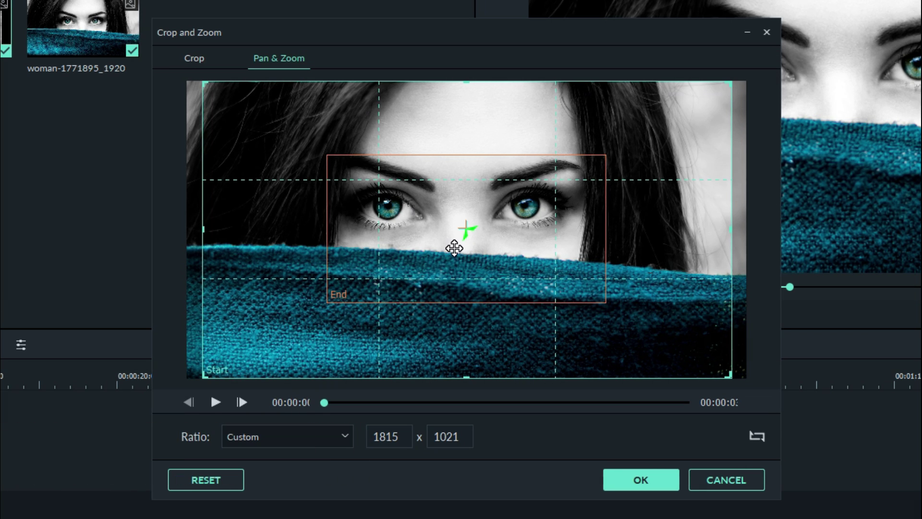
left_click(405, 237)
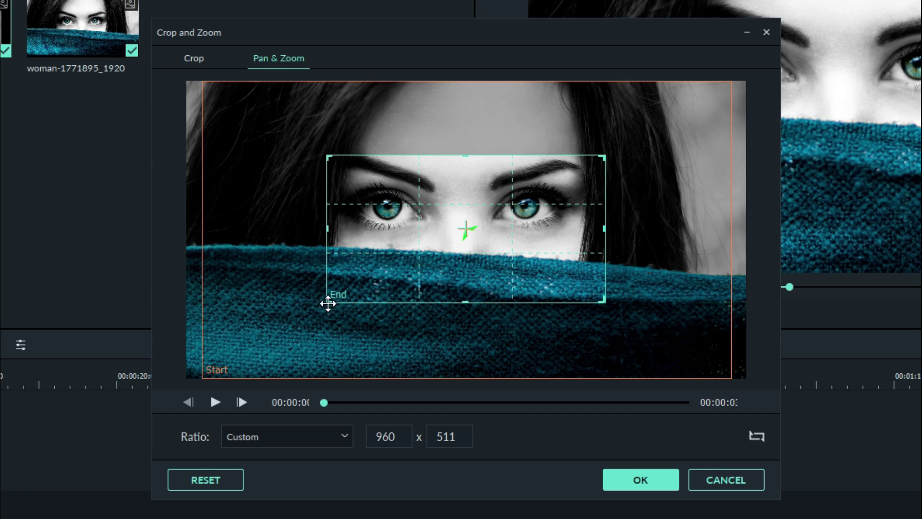
mouse_move(329, 301)
left_mouse_down()
mouse_move(423, 241)
mouse_move(526, 207)
mouse_move(567, 177)
left_mouse_up()
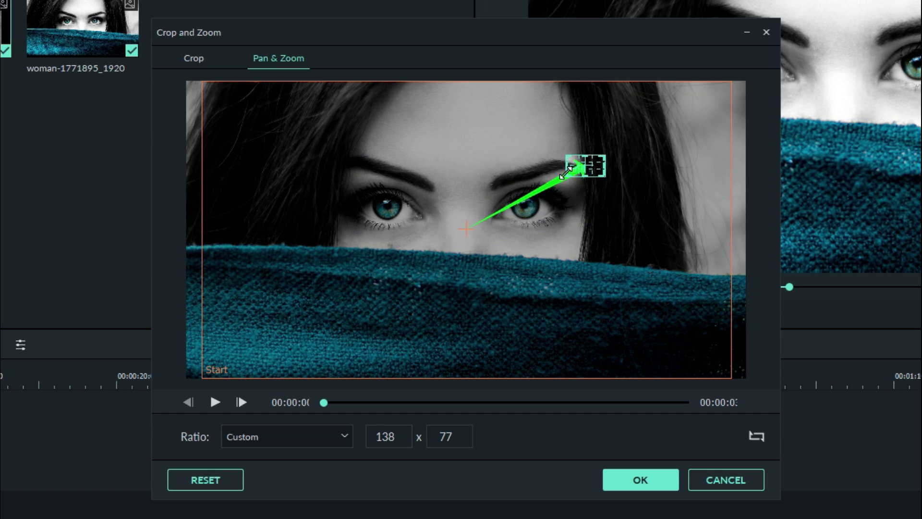
left_click(344, 438)
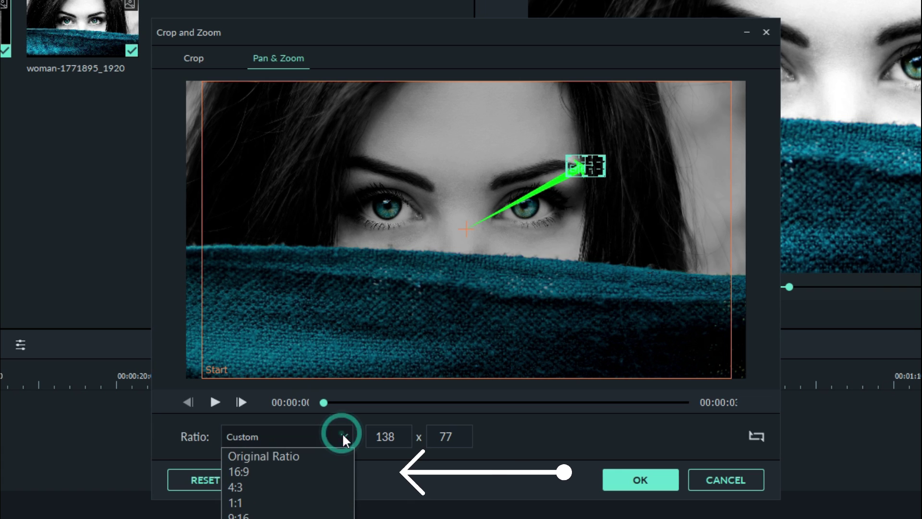
left_click(269, 471)
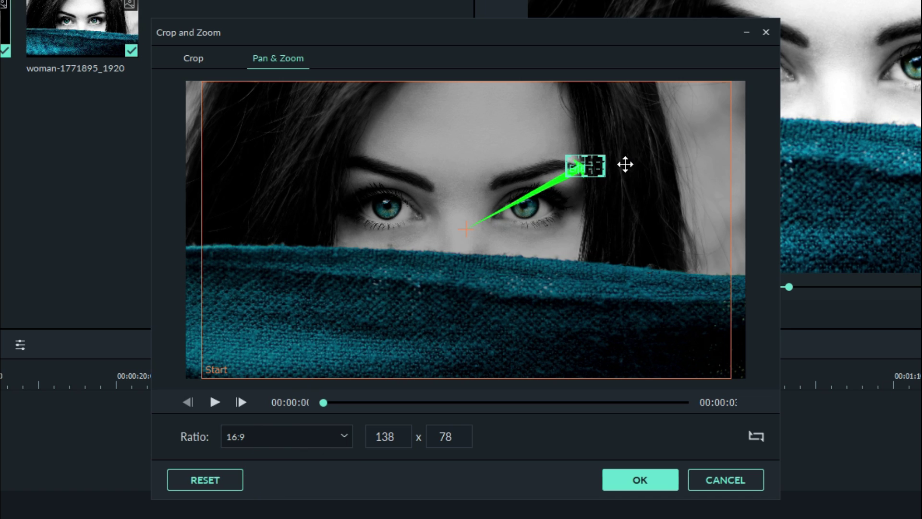
Tighten the End box over the woman's left eye and confirm the pan and zoom
mouse_move(605, 176)
left_mouse_down()
mouse_move(474, 190)
mouse_move(397, 216)
mouse_move(390, 208)
left_mouse_up()
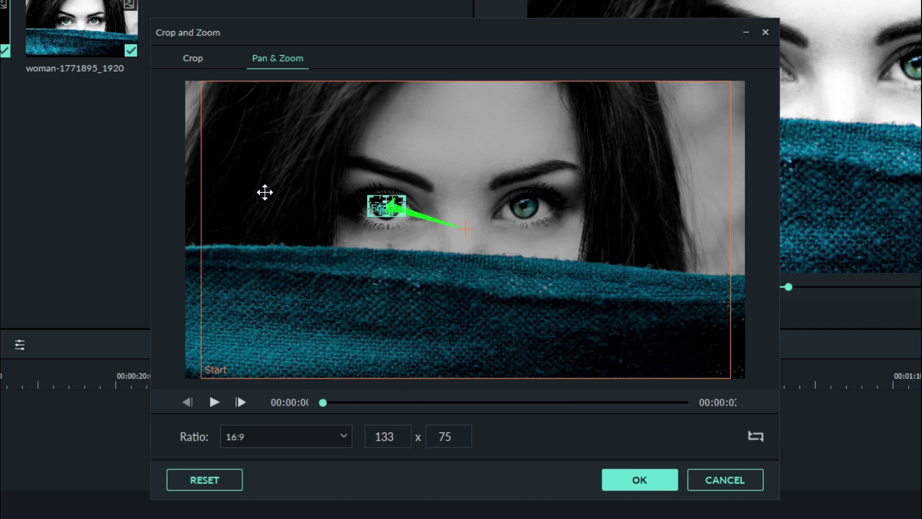
left_click(321, 335)
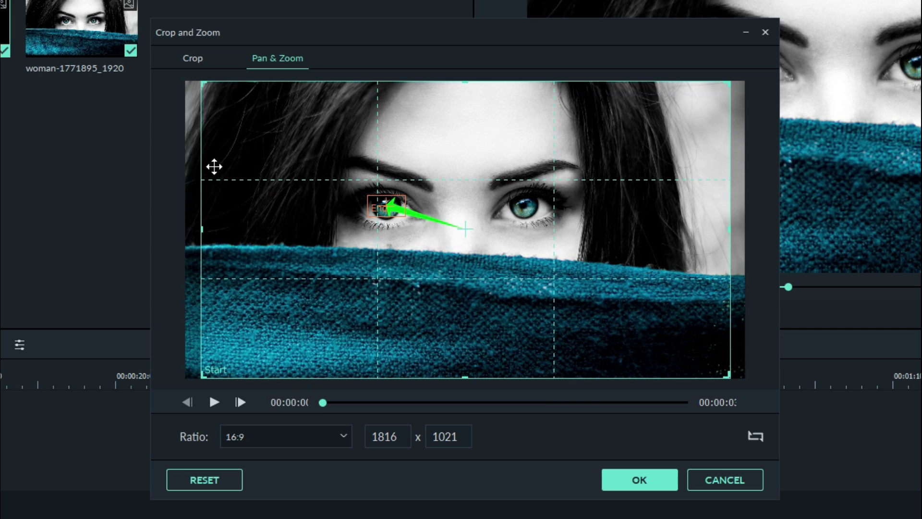
left_click(378, 208)
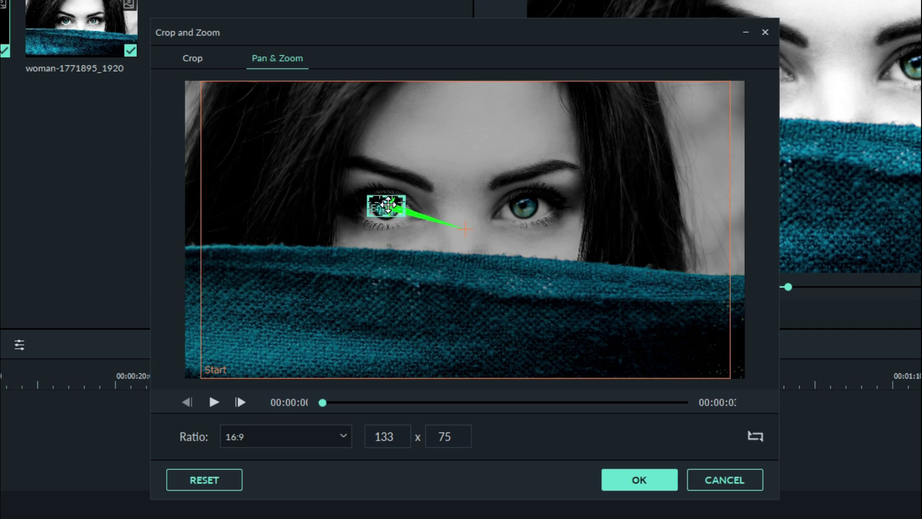
left_click(632, 479)
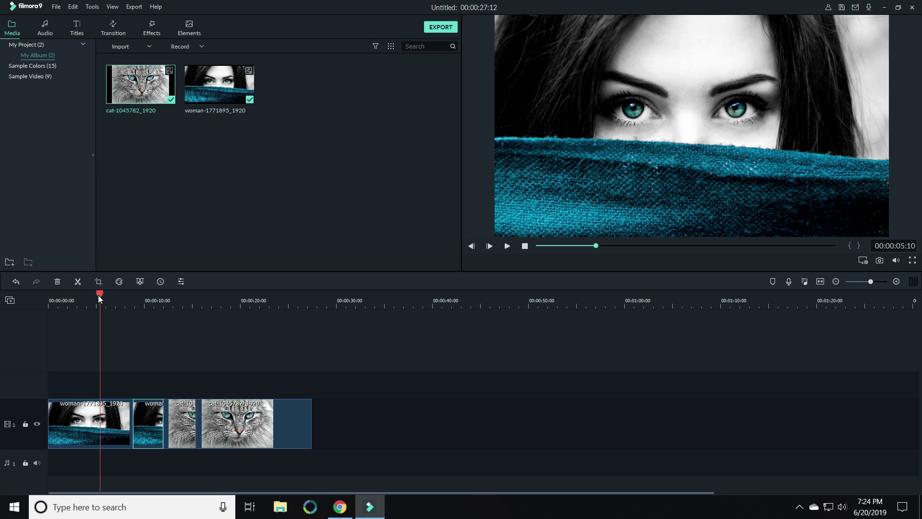
Scrub the playhead through the woman's zoom onto the cat clip and select the short cat piece
left_click_drag(98, 295, 123, 296)
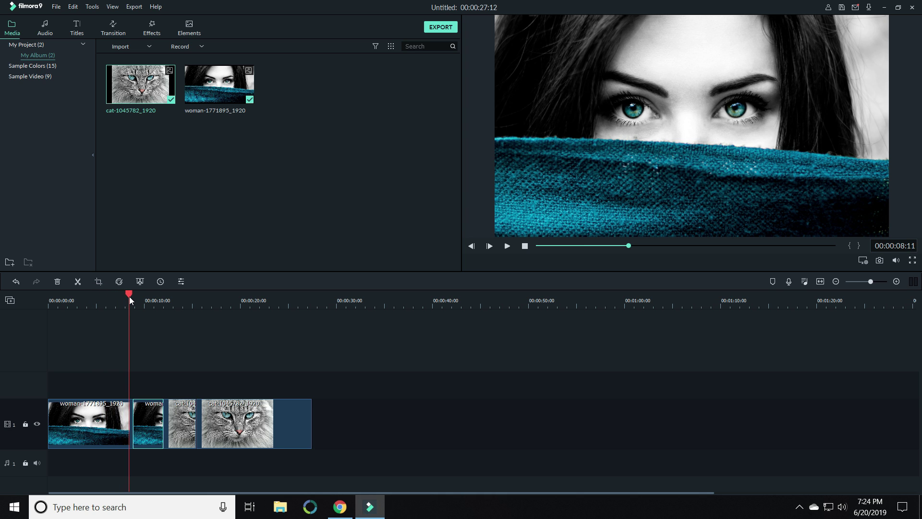
left_click_drag(123, 297, 150, 296)
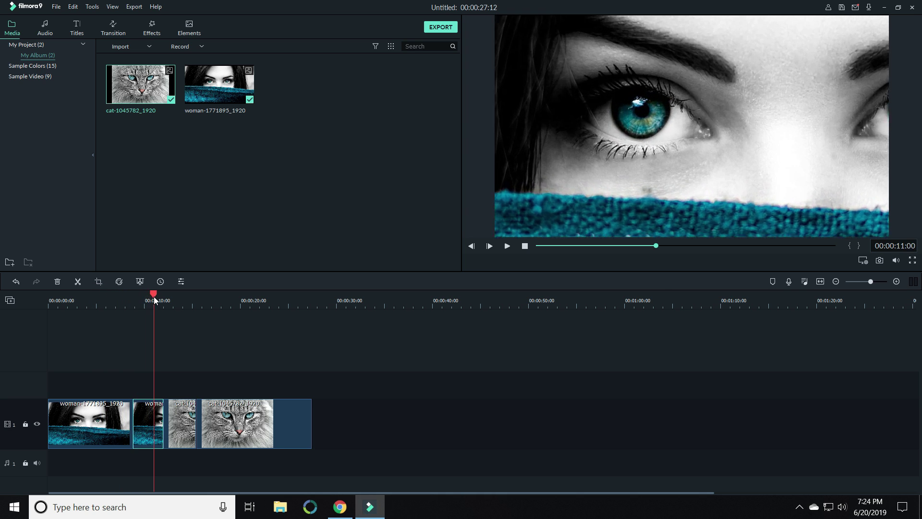
left_click_drag(151, 296, 179, 296)
left_click(194, 418)
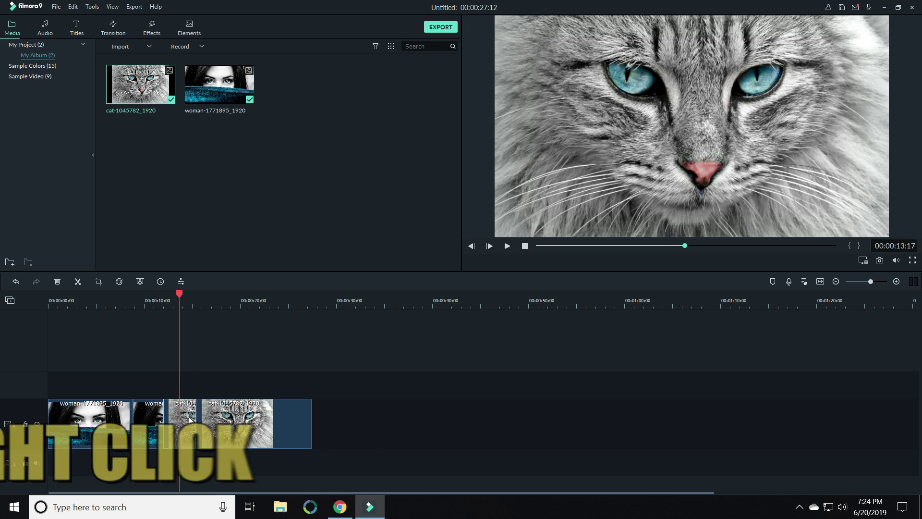
Open the short cat piece's Crop and Zoom Pan & Zoom settings and try Swap Start/End
right_click(181, 416)
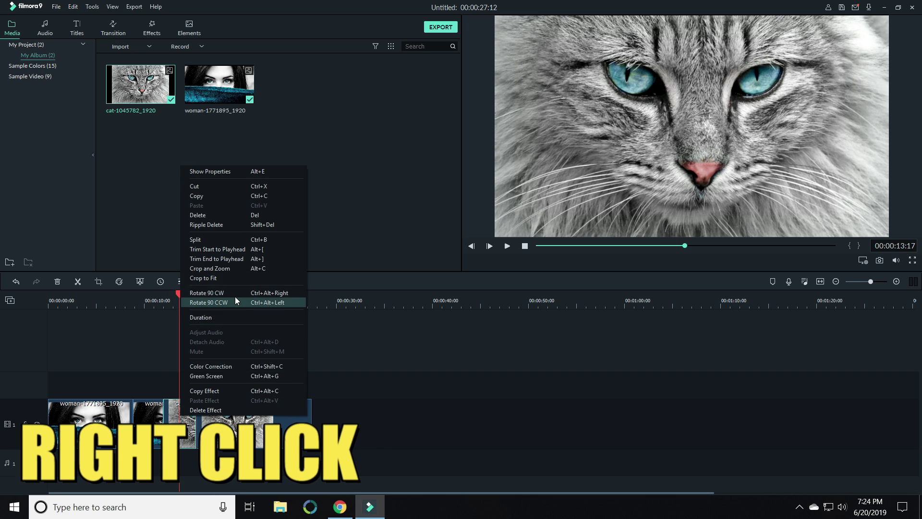
left_click(218, 268)
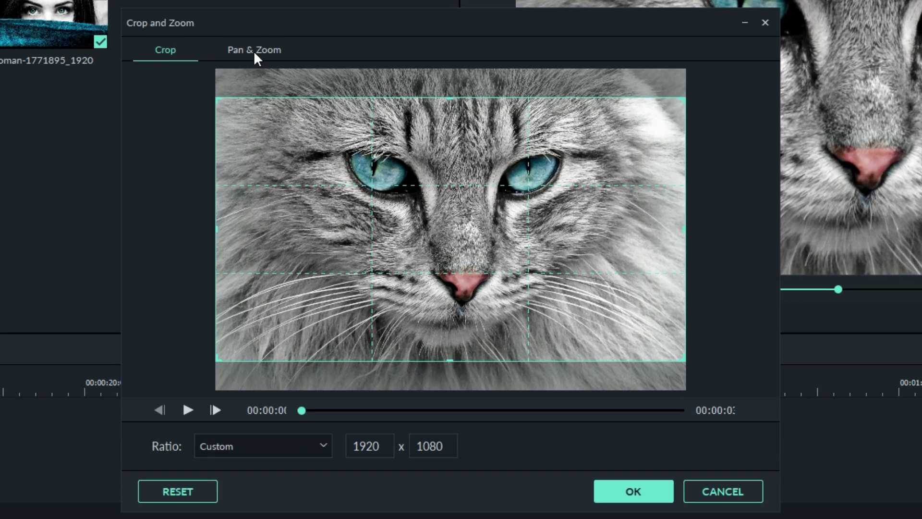
left_click(255, 51)
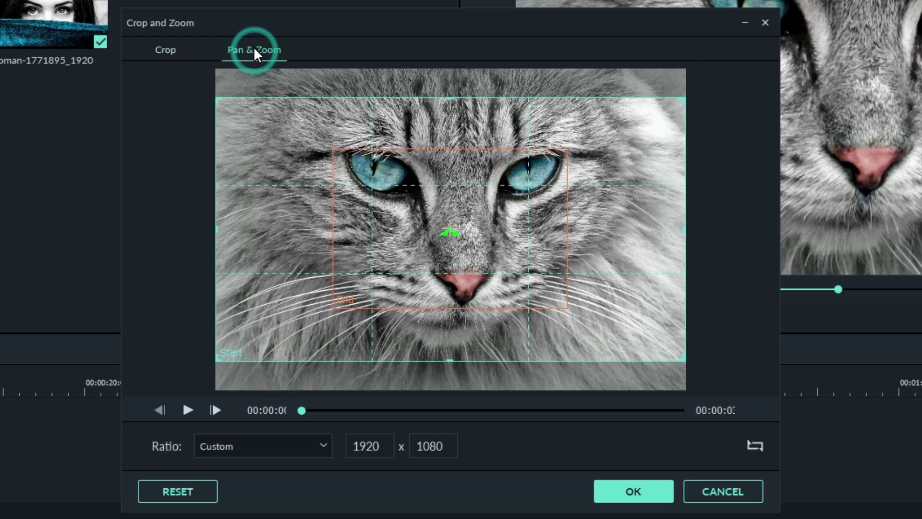
left_click(396, 232)
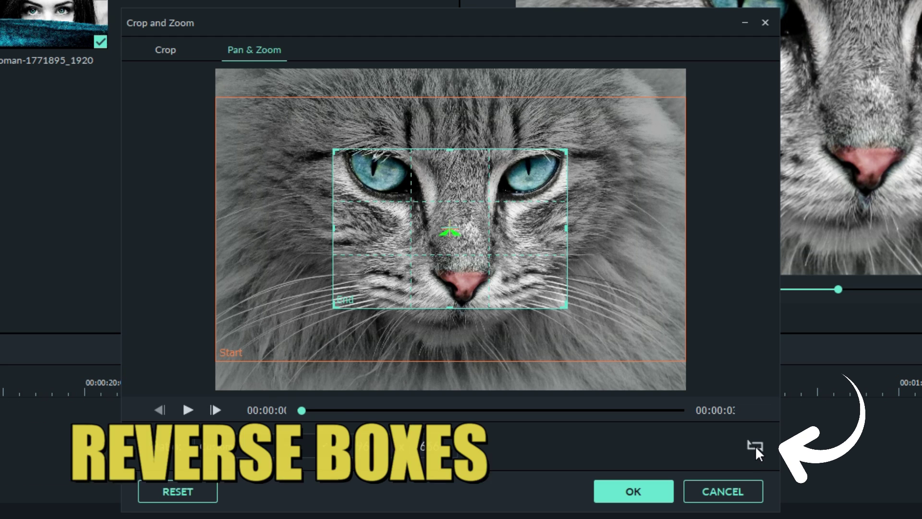
left_click(755, 445)
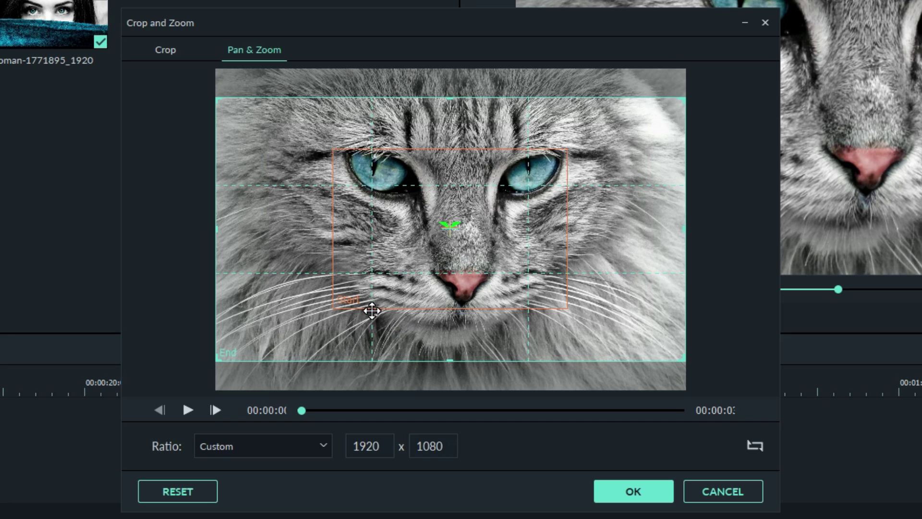
left_click(753, 447)
left_click(750, 445)
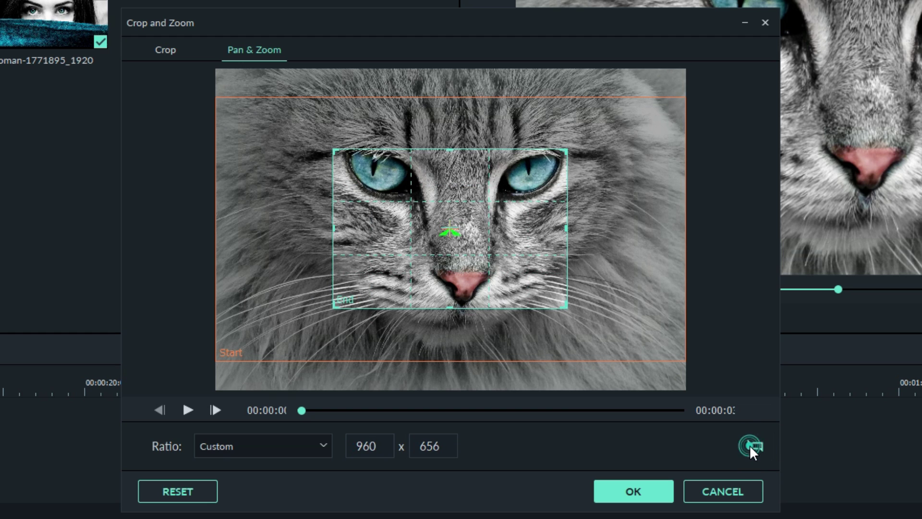
left_click(749, 444)
Shrink the zoom box to 16:9 over the cat's eye, swap start and end, and confirm
mouse_move(567, 149)
left_mouse_down()
mouse_move(360, 277)
mouse_move(356, 290)
left_mouse_up()
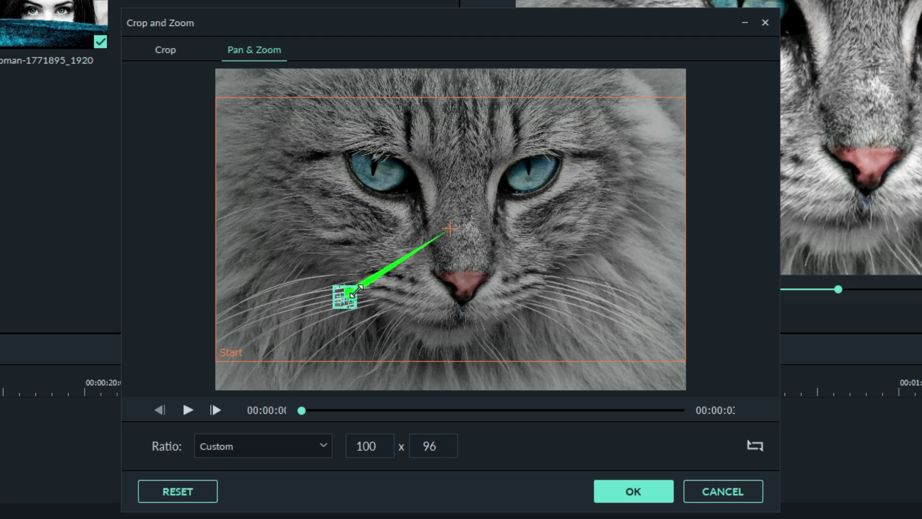
left_click(319, 443)
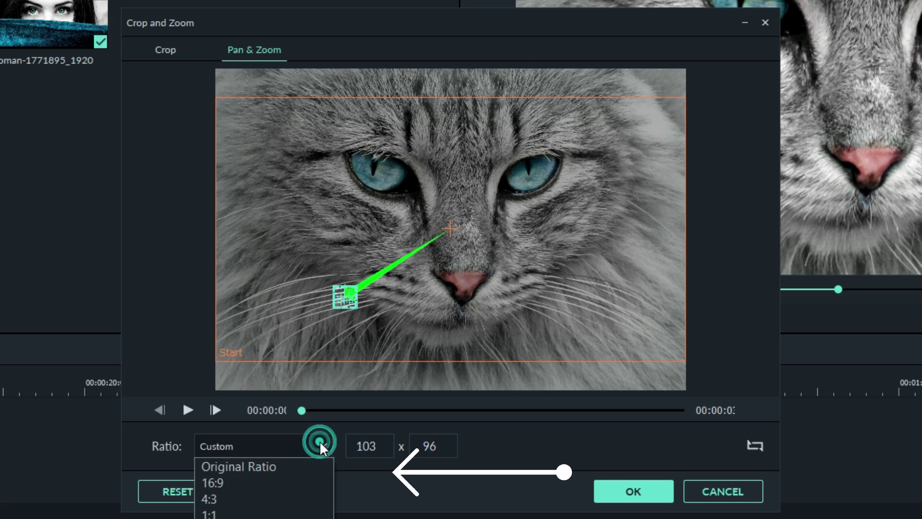
left_click(269, 482)
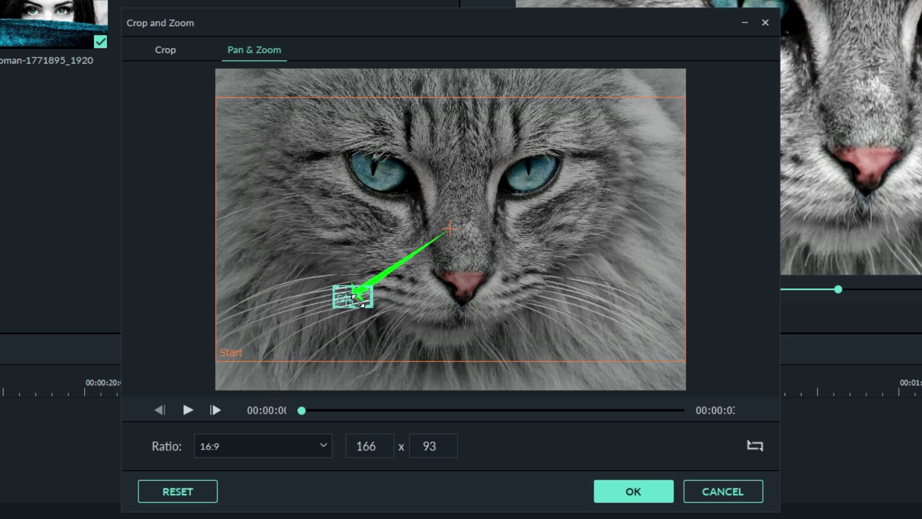
left_click_drag(369, 308, 368, 174)
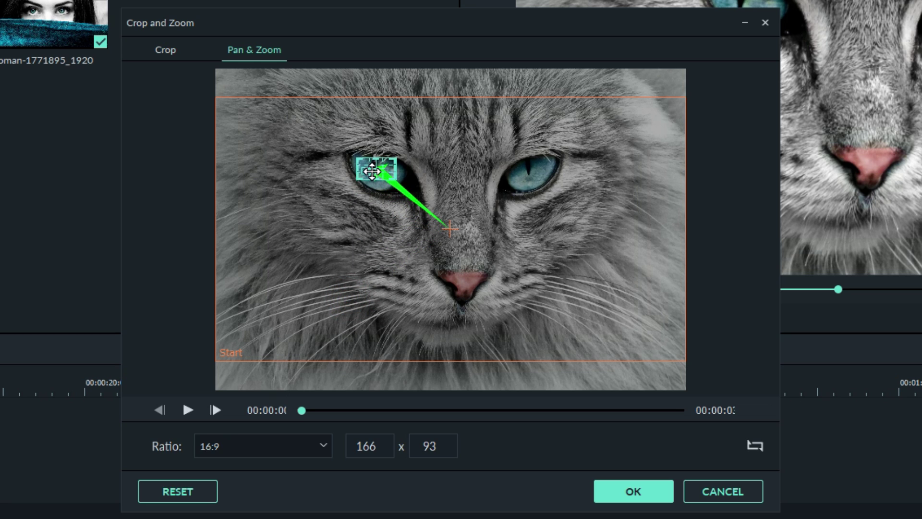
left_click_drag(369, 175, 385, 173)
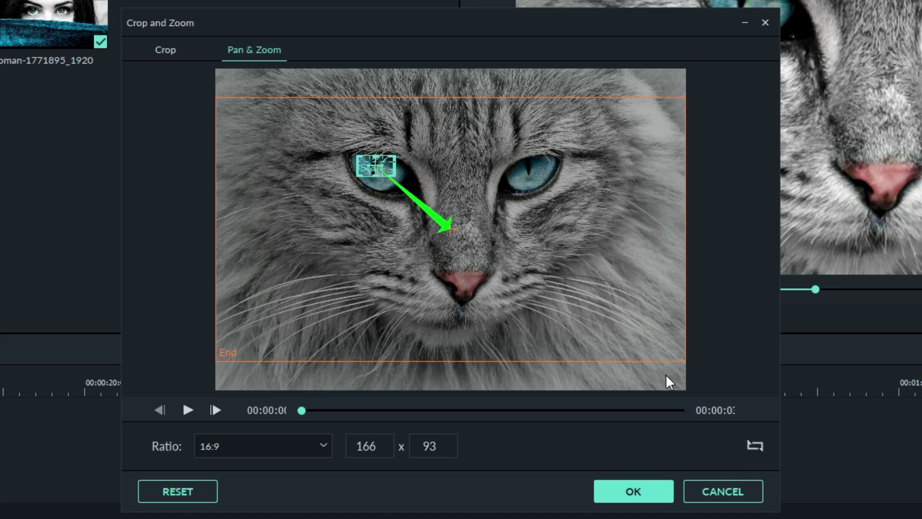
left_click(756, 447)
left_click(634, 490)
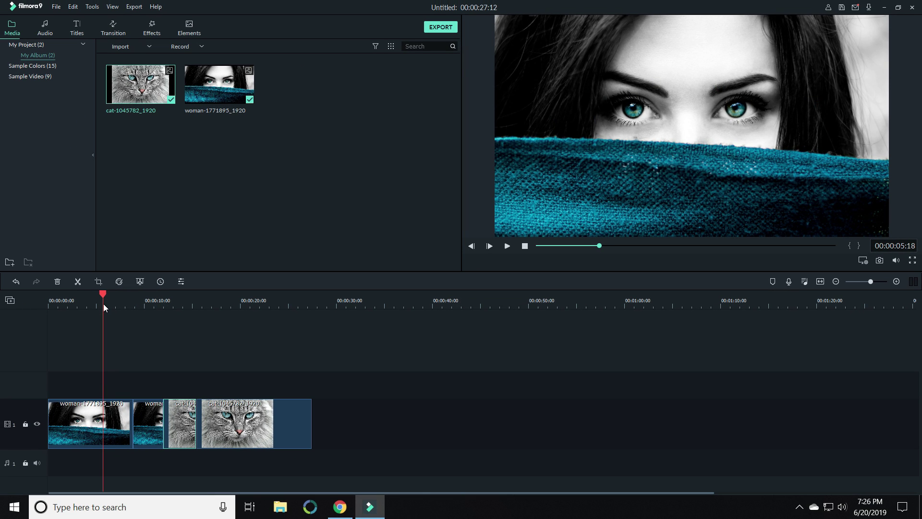
Scrub back and forth over the woman and cat eye zooms, then bring up the Transition library
left_click_drag(103, 304, 185, 304)
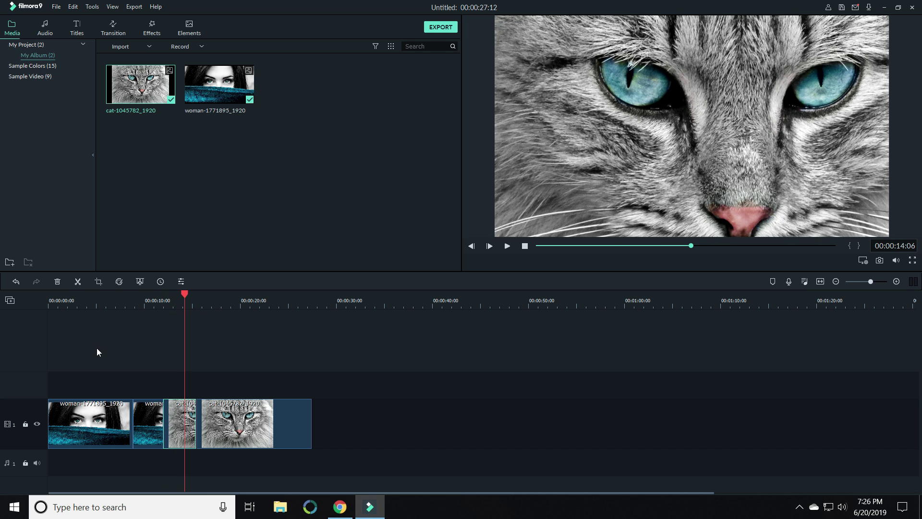
left_click_drag(190, 302, 154, 302)
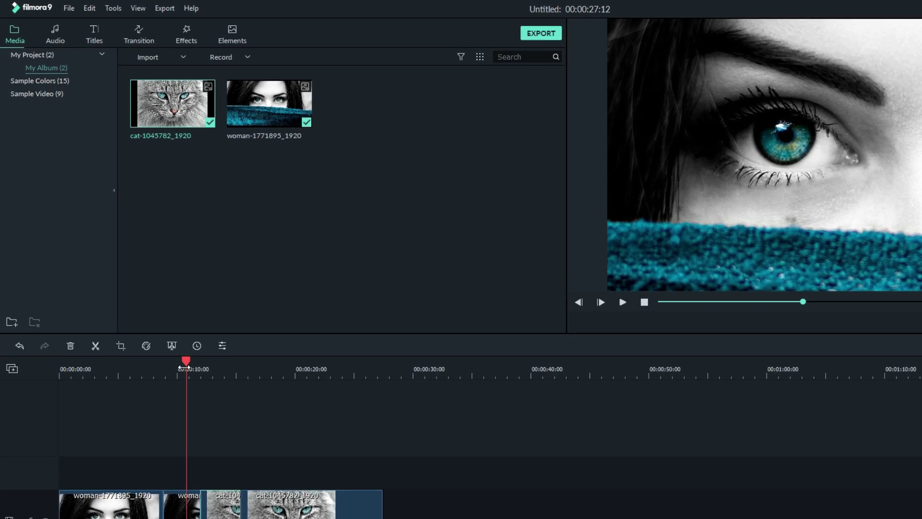
left_click(201, 41)
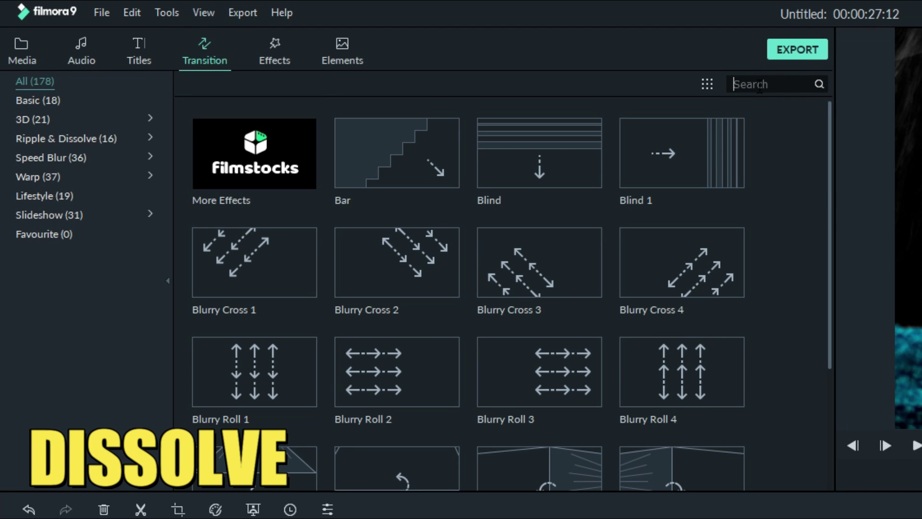
type("dis")
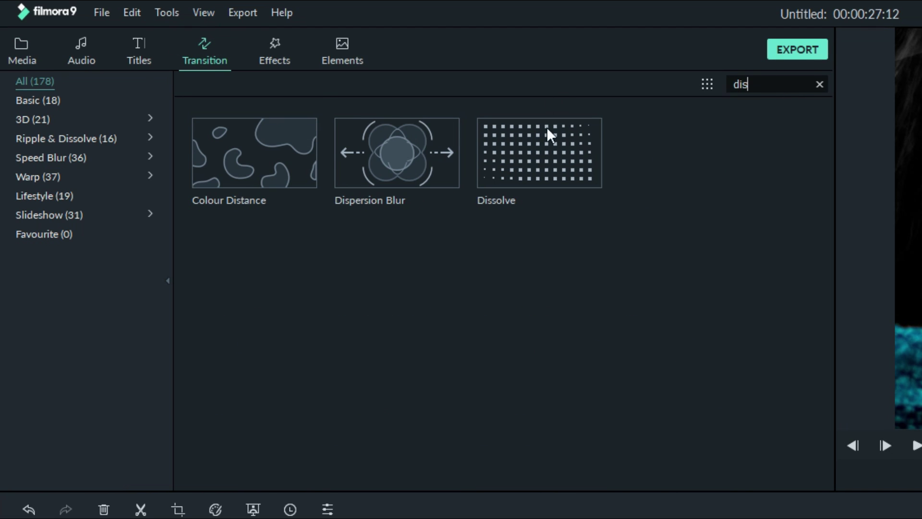
Place Dissolve between the woman and cat clips, trim its start inward, and scrub to preview it
left_click_drag(549, 134, 285, 361)
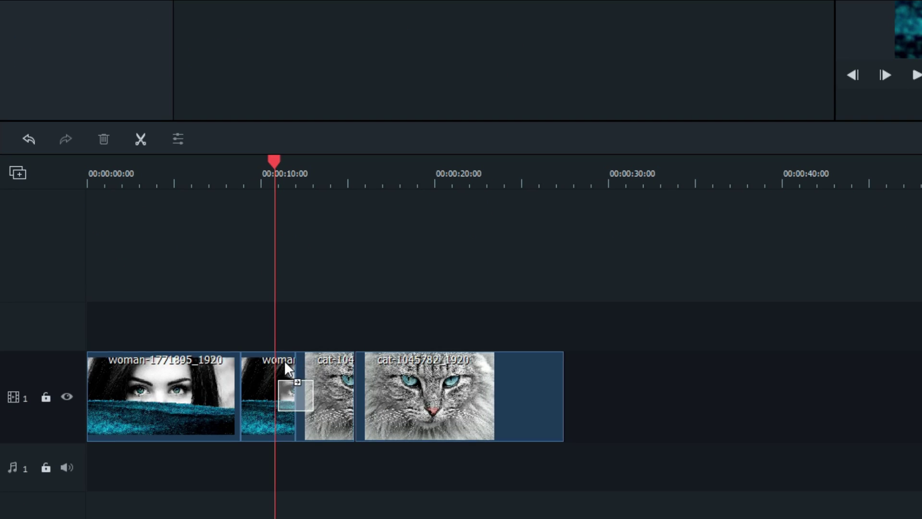
left_click_drag(237, 179, 437, 183)
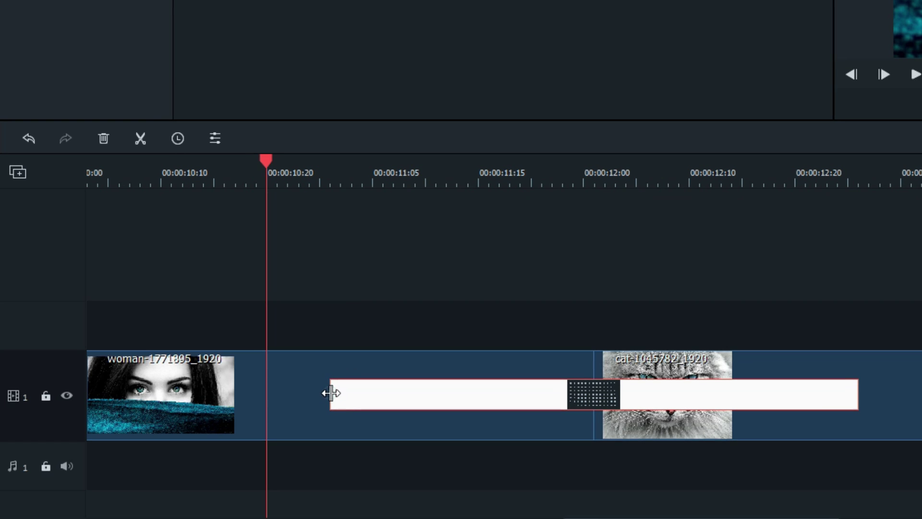
mouse_move(331, 392)
left_mouse_down()
mouse_move(555, 405)
mouse_move(521, 405)
left_mouse_up()
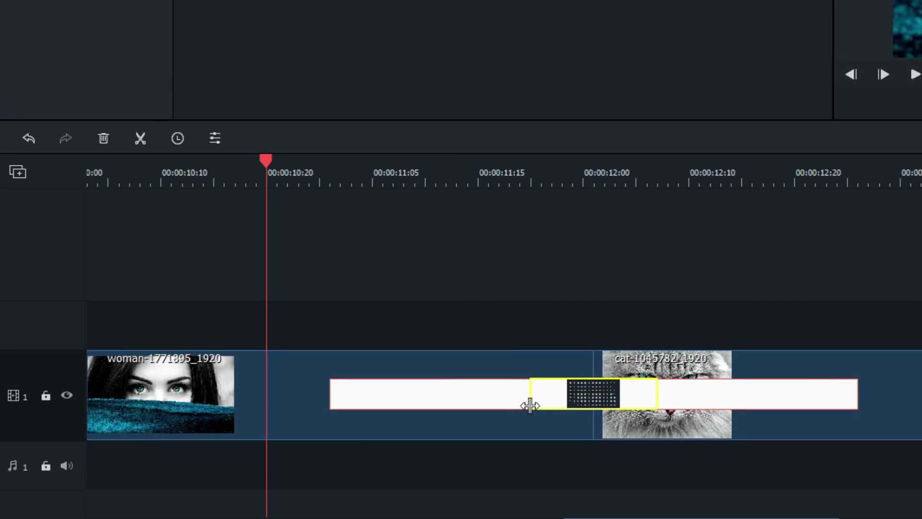
mouse_move(268, 157)
left_mouse_down()
mouse_move(237, 256)
mouse_move(250, 309)
mouse_move(359, 312)
left_mouse_up()
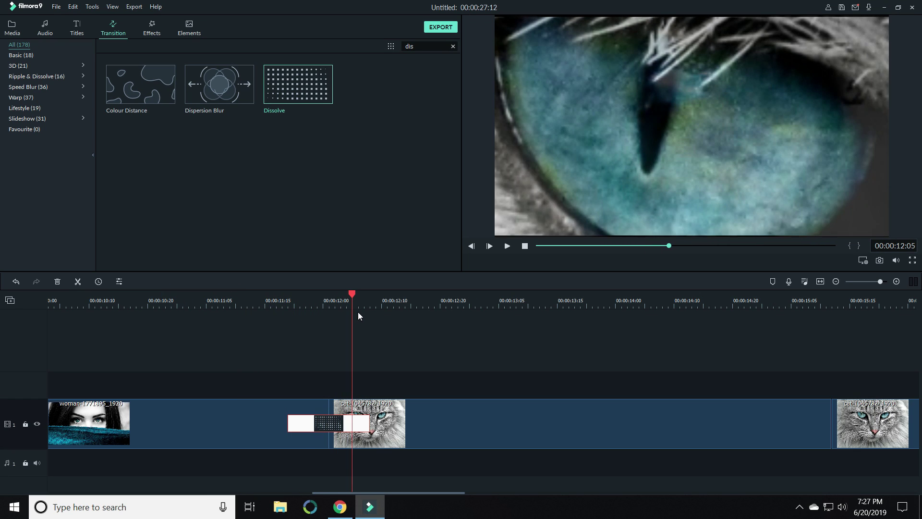
scroll(628, 300, "down", 5)
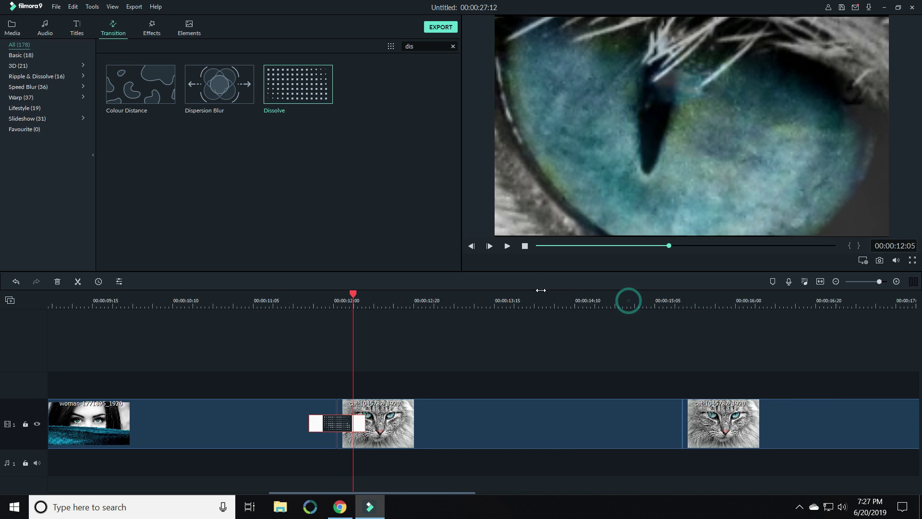
Play the sequence from the woman clip to watch the dissolve
left_click(209, 302)
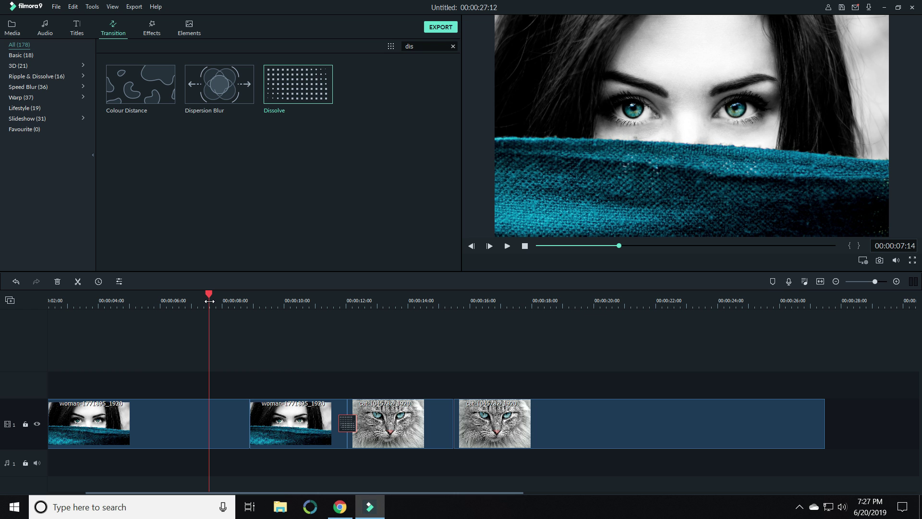
left_click(507, 246)
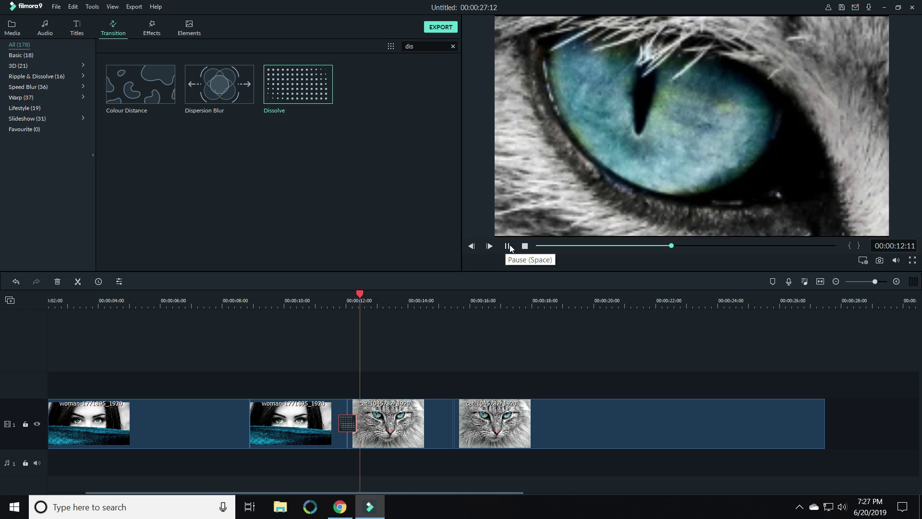
left_click(510, 246)
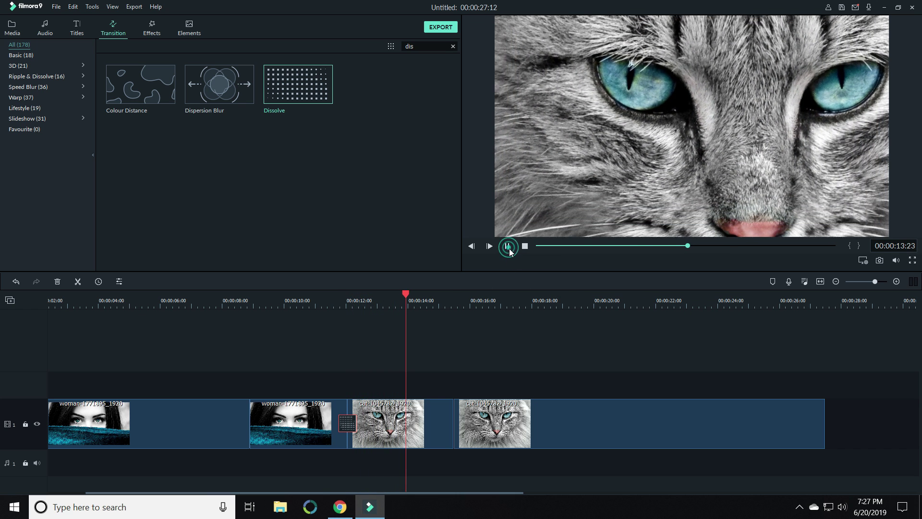
Trim the Dissolve's right edge inward and replay the shortened blend
left_click(347, 304)
key("ctrl+plus")
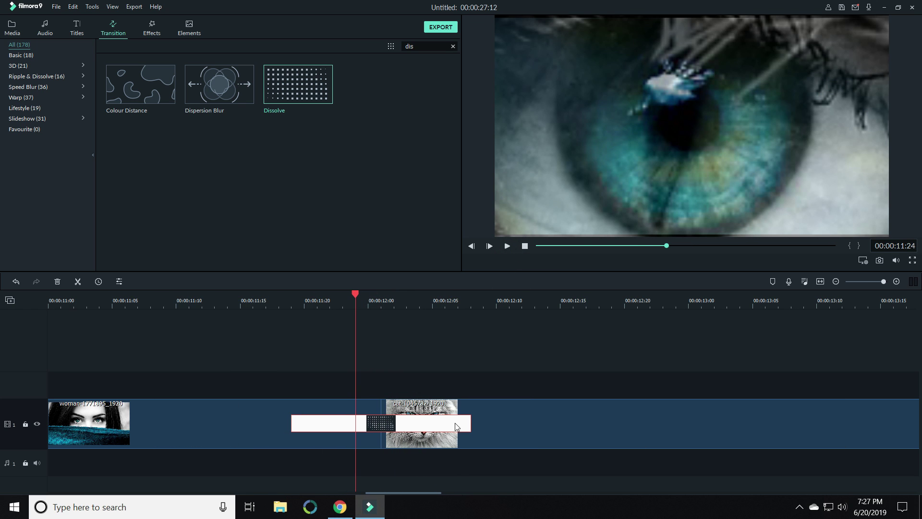
left_click_drag(472, 422, 406, 426)
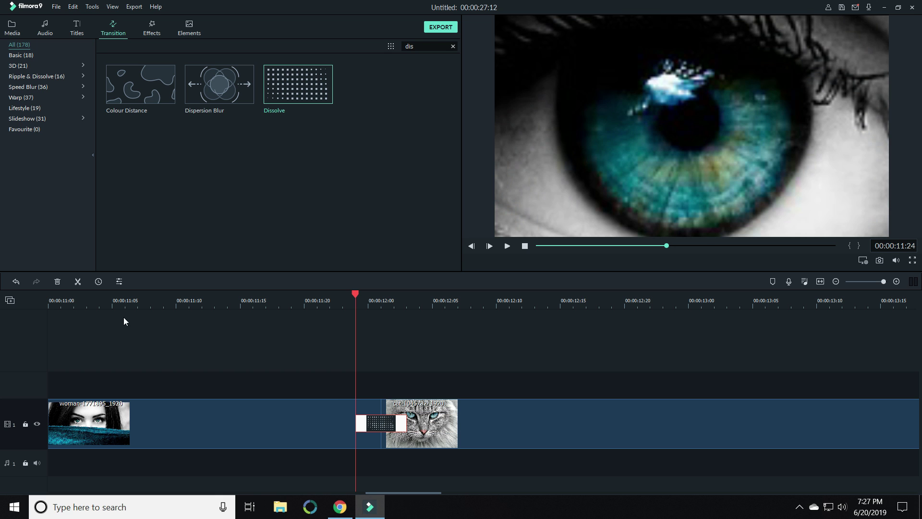
left_click(81, 303)
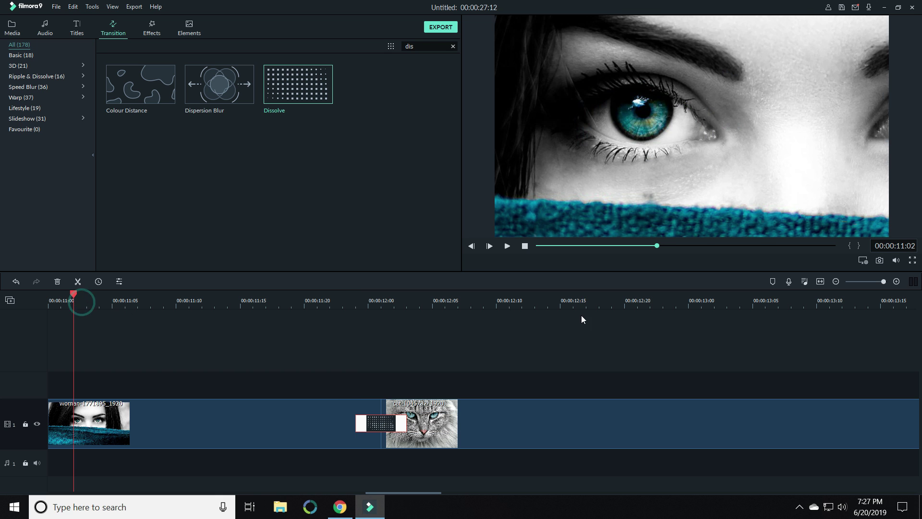
left_click(507, 246)
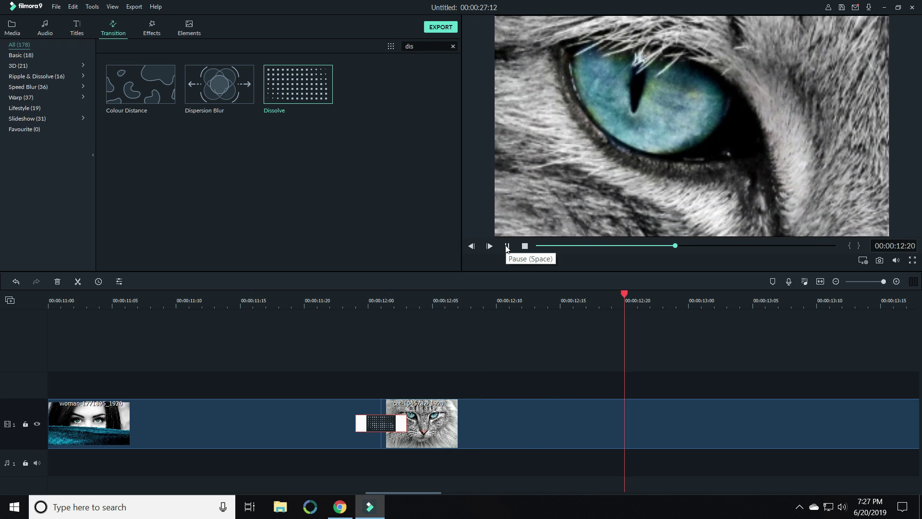
left_click(506, 246)
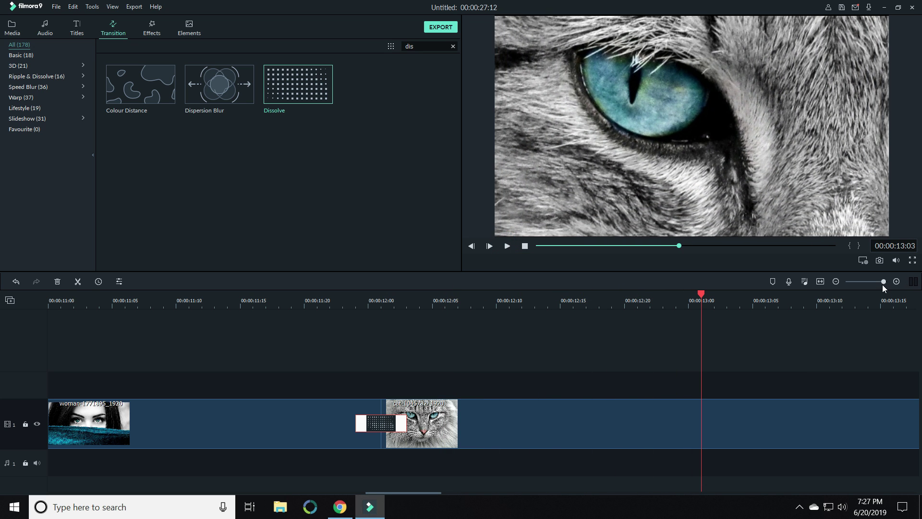
Trim the start of the second woman clip and the end of the first cat clip
left_click_drag(883, 283, 876, 282)
left_click(431, 427)
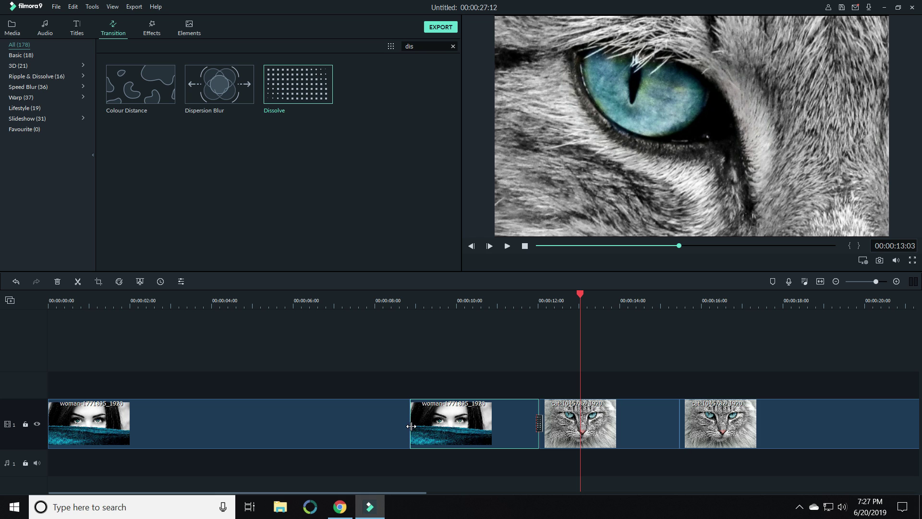
left_click_drag(411, 426, 444, 427)
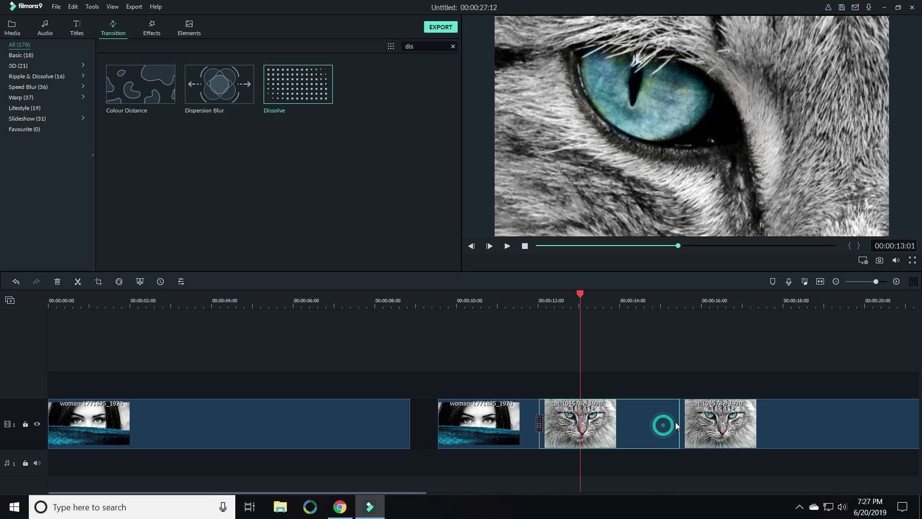
left_click_drag(678, 424, 643, 424)
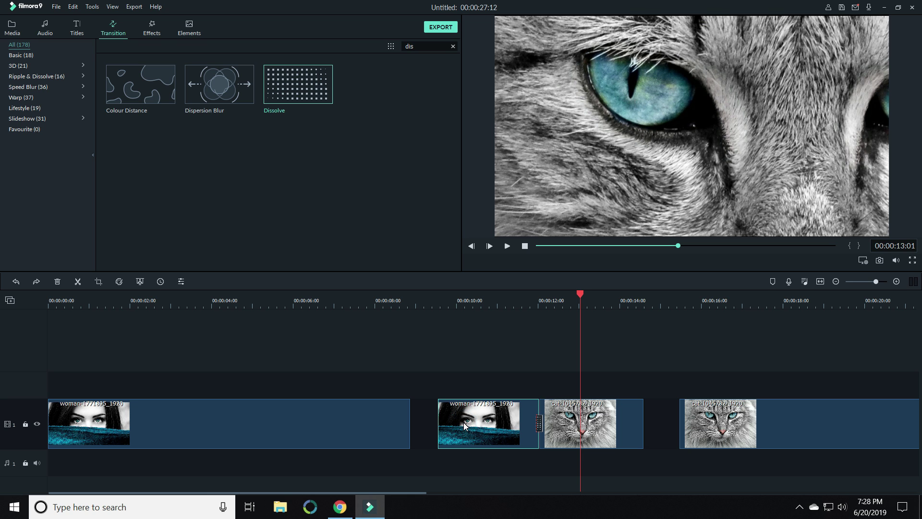
Slide the later cat clips left so the last cat clip sits flush against the short cat piece
left_click(826, 414, "shift")
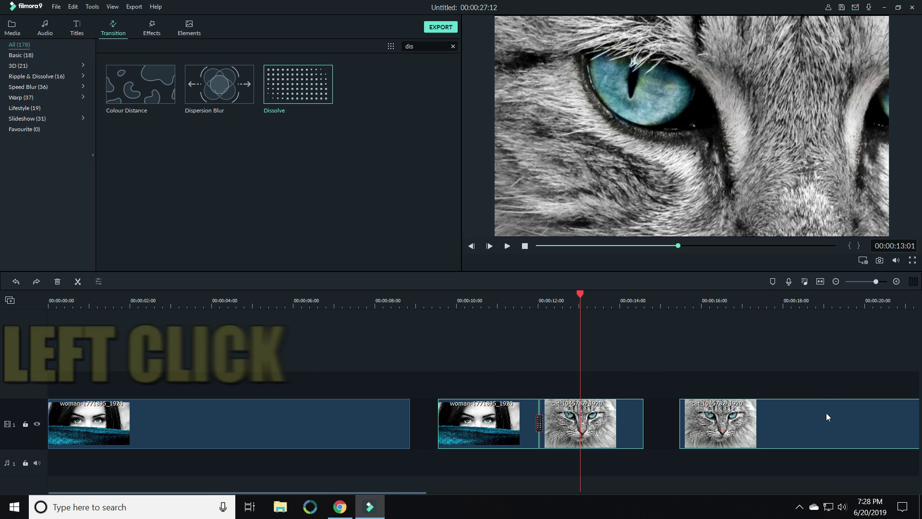
left_click_drag(782, 417, 754, 411)
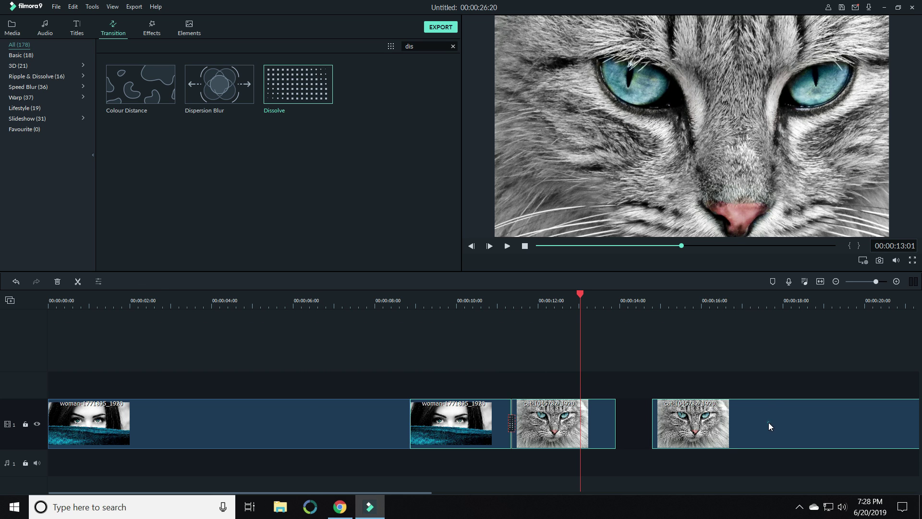
mouse_move(779, 422)
left_mouse_down()
mouse_move(756, 427)
mouse_move(739, 416)
left_mouse_up()
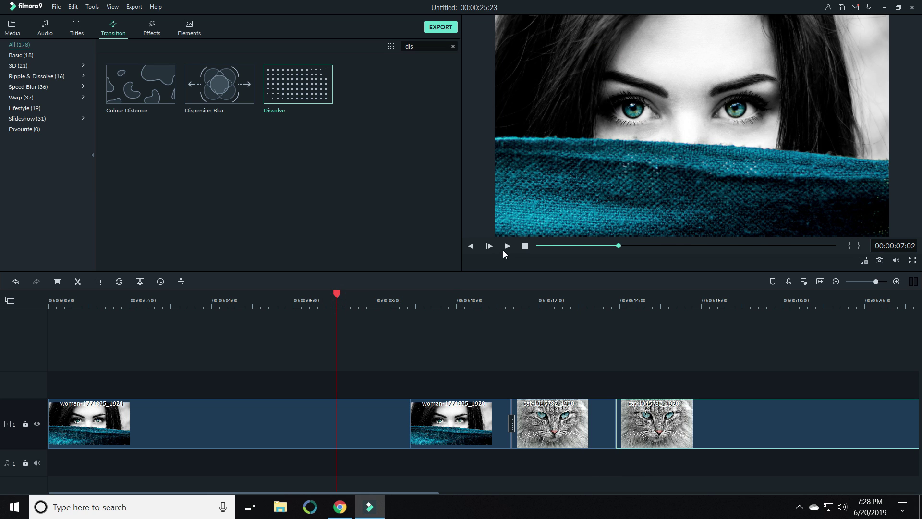
left_click(507, 247)
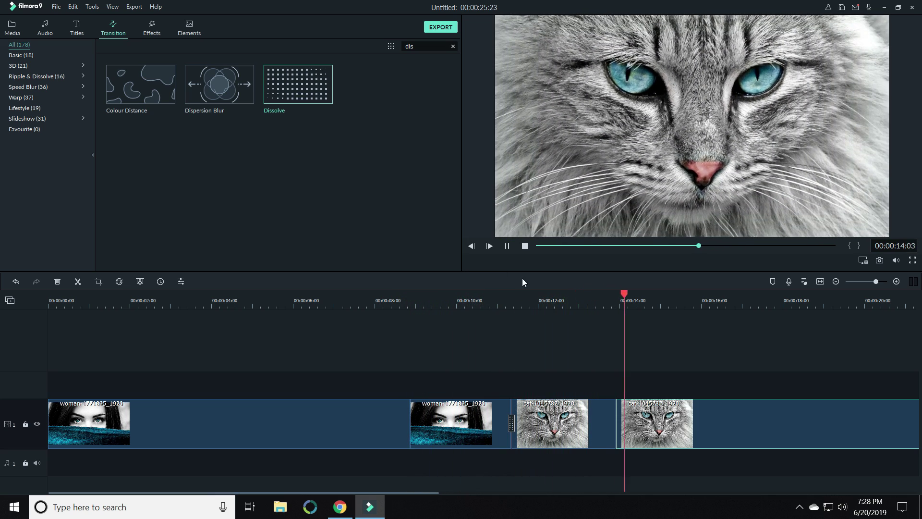
double_click(507, 246)
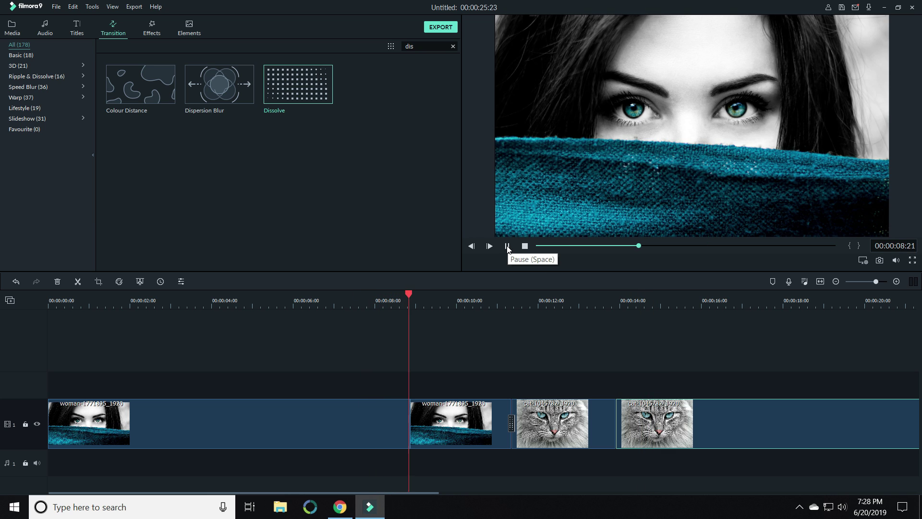